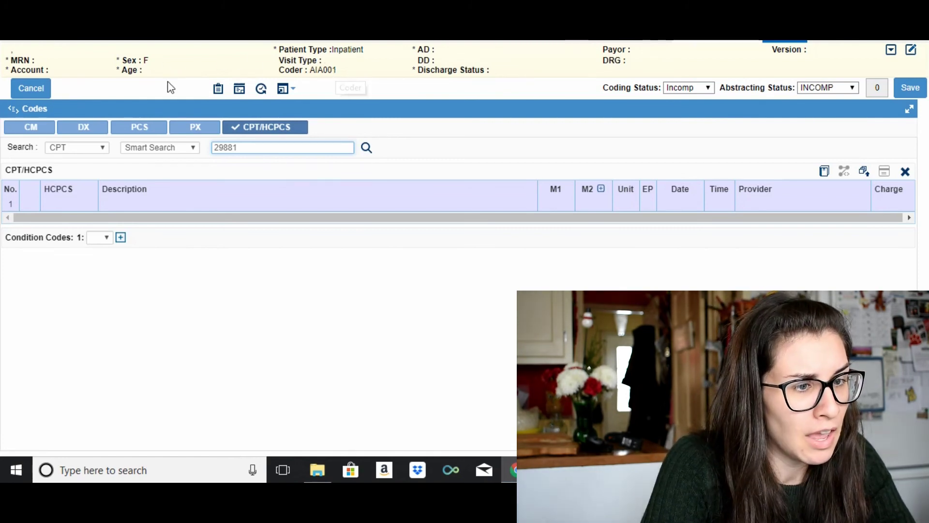
Show the CM, DX, PCS and PX code grids alongside the CPT/HCPCS grid
{"action": "left_click", "coordinate": [29, 127]}
{"action": "left_click", "coordinate": [86, 127]}
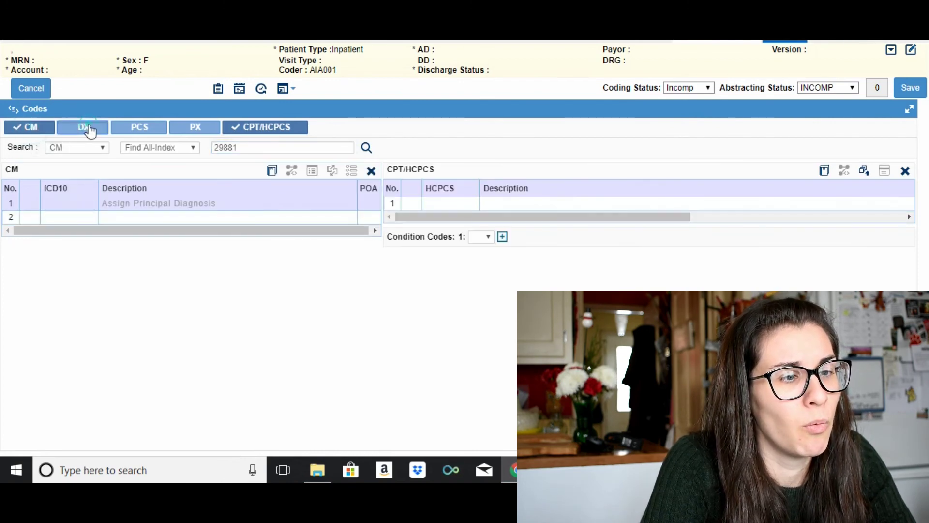
{"action": "left_click", "coordinate": [136, 127]}
{"action": "left_click", "coordinate": [189, 128]}
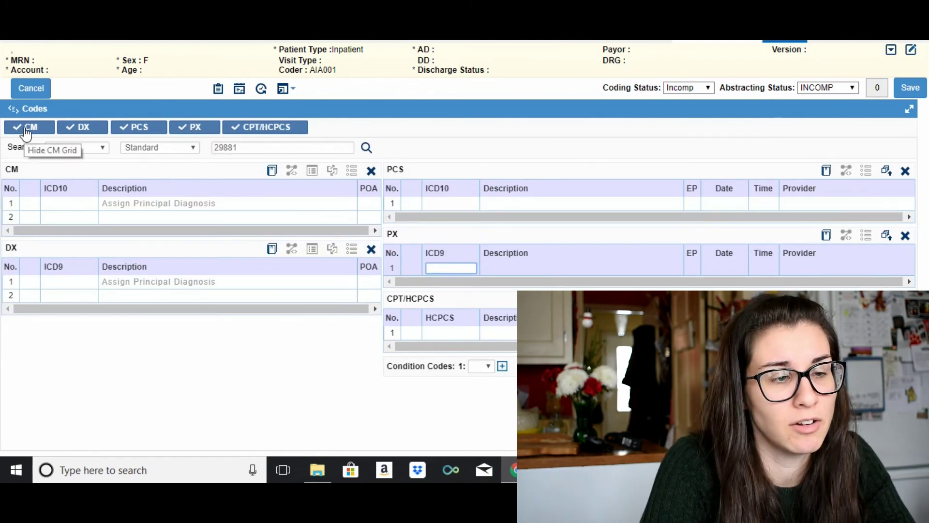
Hide the DX, PCS, PX and CM grids so only the CPT/HCPCS grid is displayed
{"action": "left_click", "coordinate": [88, 129]}
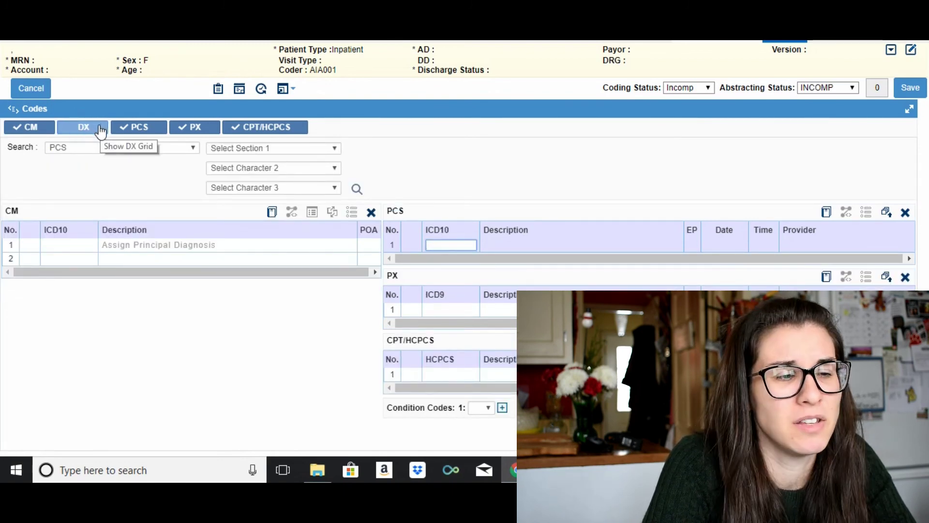
{"action": "left_click", "coordinate": [140, 131]}
{"action": "left_click", "coordinate": [195, 129]}
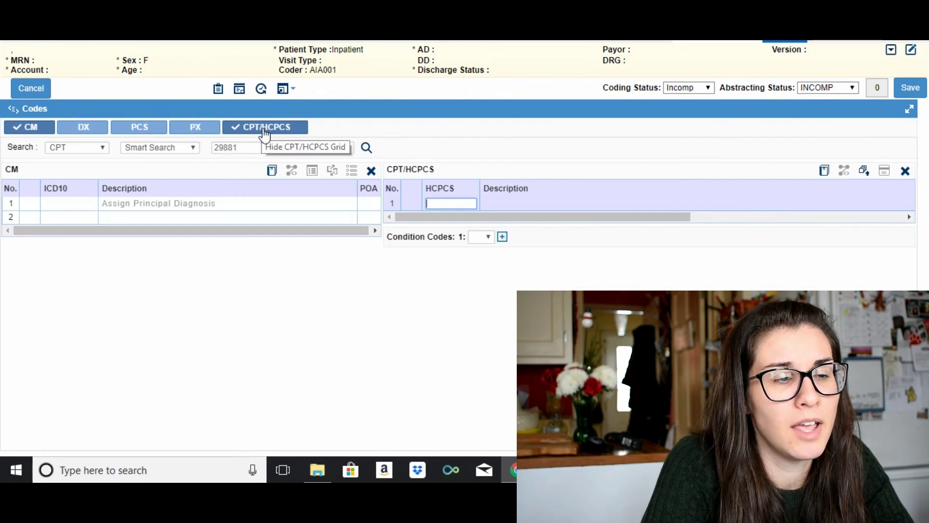
{"action": "left_click", "coordinate": [24, 128]}
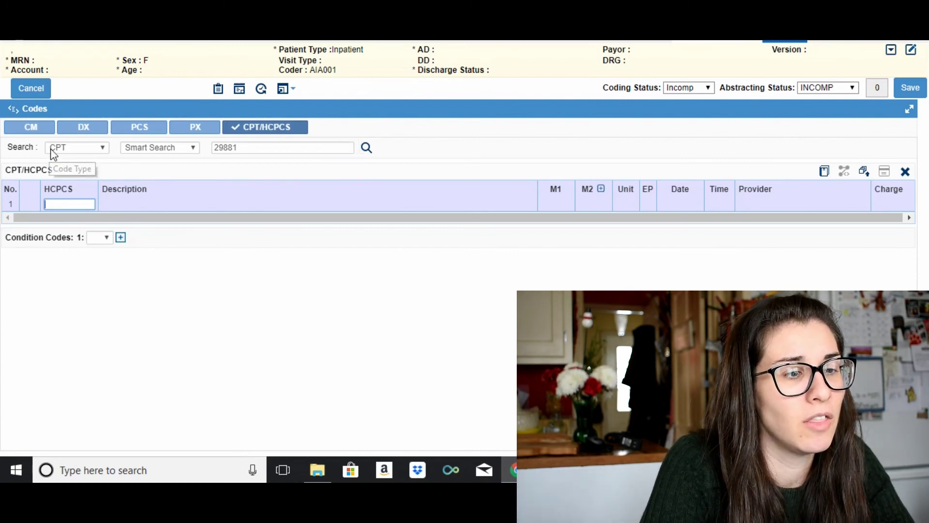
Replace the CPT search term with wound and look up the suggested term Repair Wound
{"action": "left_click_drag", "start_coordinate": [253, 146], "coordinate": [203, 154]}
{"action": "key", "text": "BackSpace"}
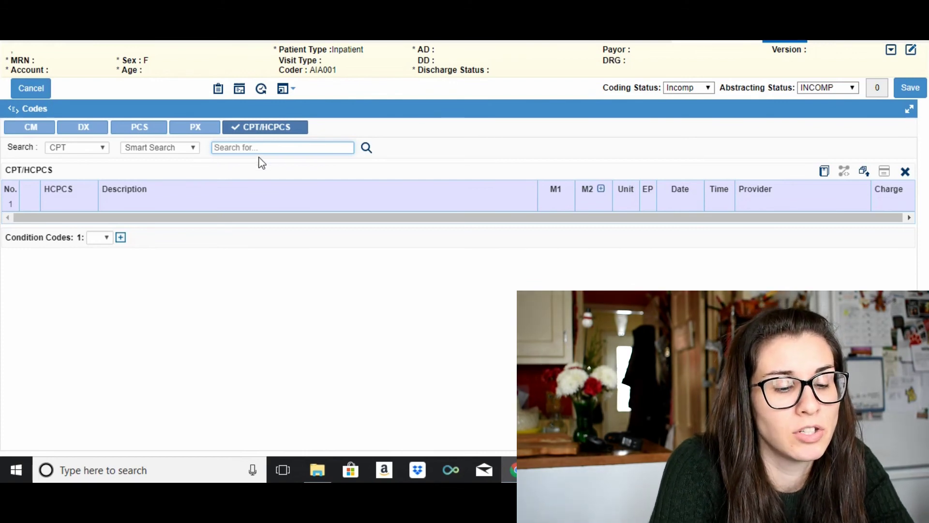
{"action": "type", "text": "wound"}
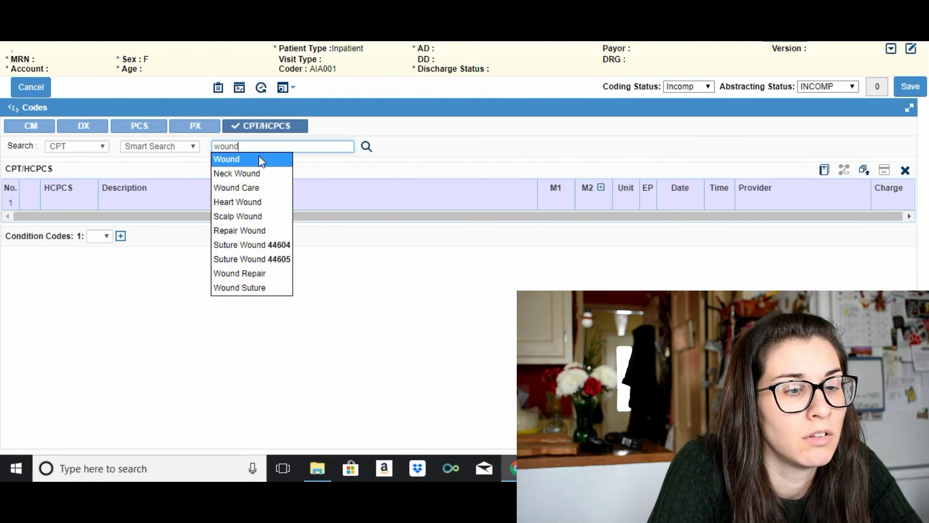
{"action": "left_click", "coordinate": [242, 230]}
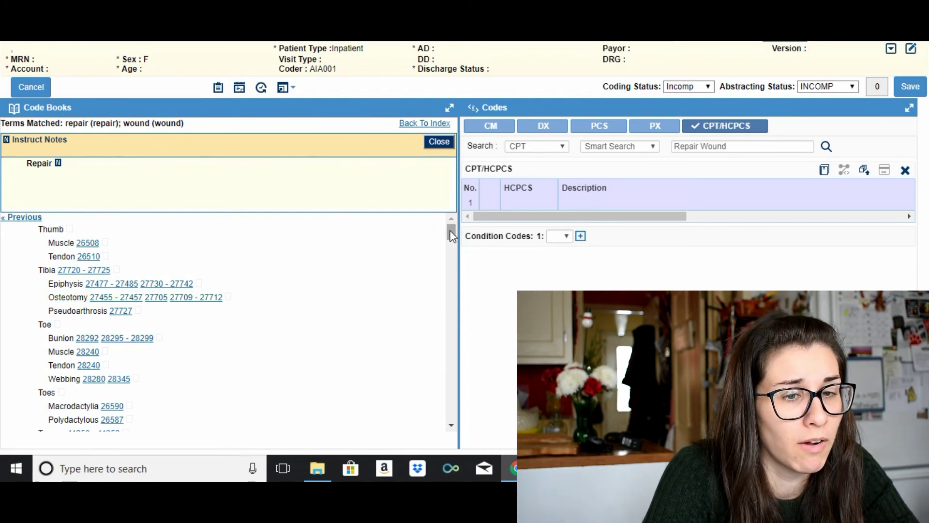
Find Wound under the Repair index entries and open its Complex code range 13100 - 13160
{"action": "left_click_drag", "start_coordinate": [450, 231], "coordinate": [452, 256]}
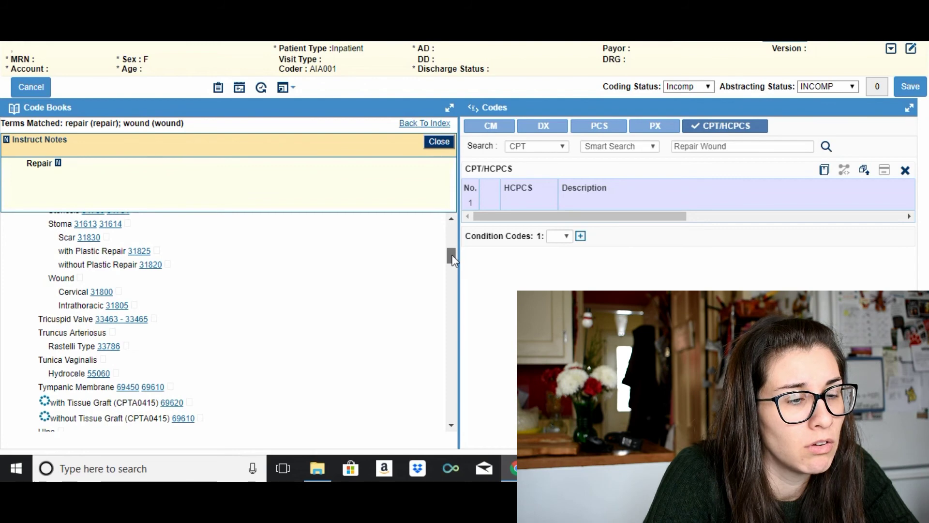
{"action": "left_click_drag", "start_coordinate": [453, 260], "coordinate": [453, 324]}
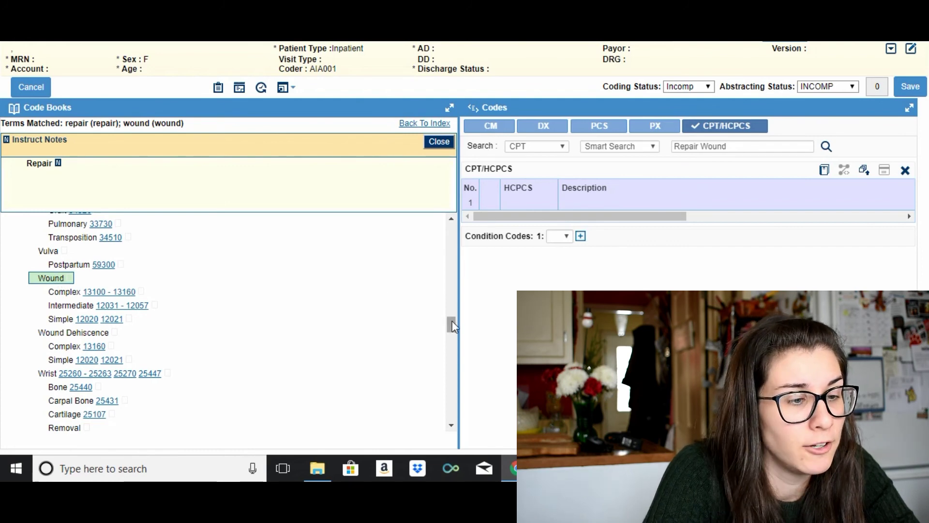
{"action": "left_click_drag", "start_coordinate": [452, 316], "coordinate": [452, 326]}
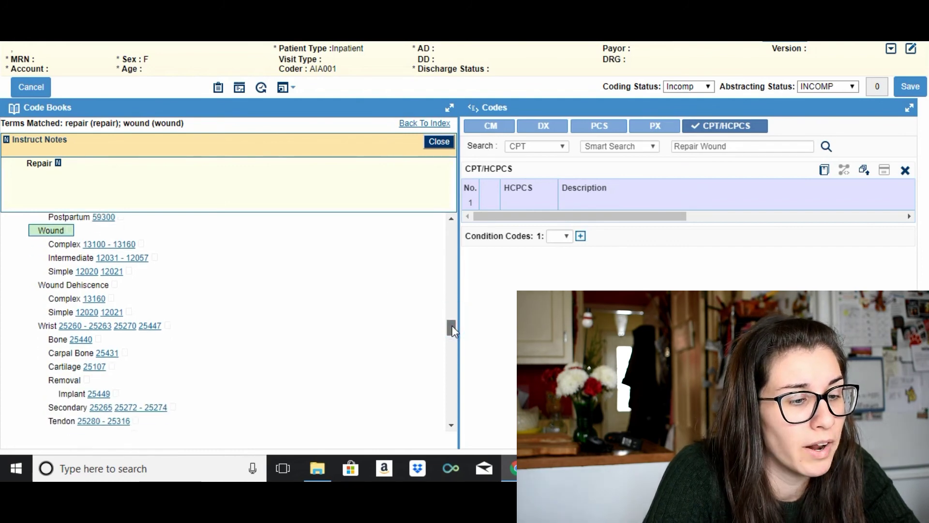
{"action": "left_click", "coordinate": [117, 248]}
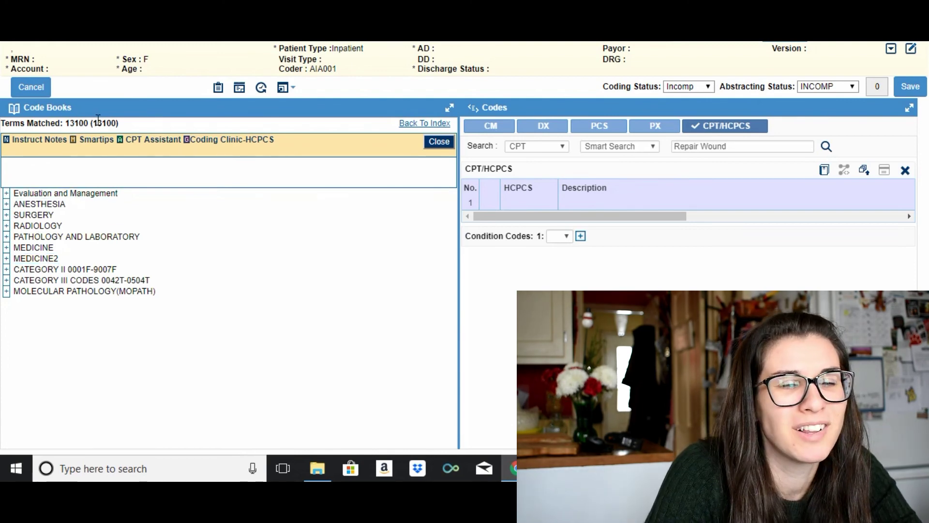
{"action": "left_click", "coordinate": [8, 219]}
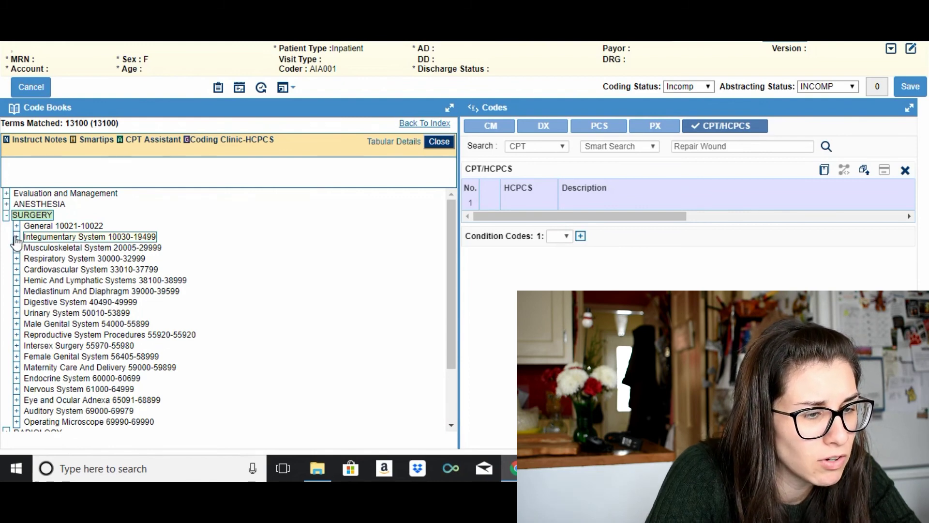
{"action": "left_click", "coordinate": [16, 237]}
{"action": "left_click", "coordinate": [16, 238]}
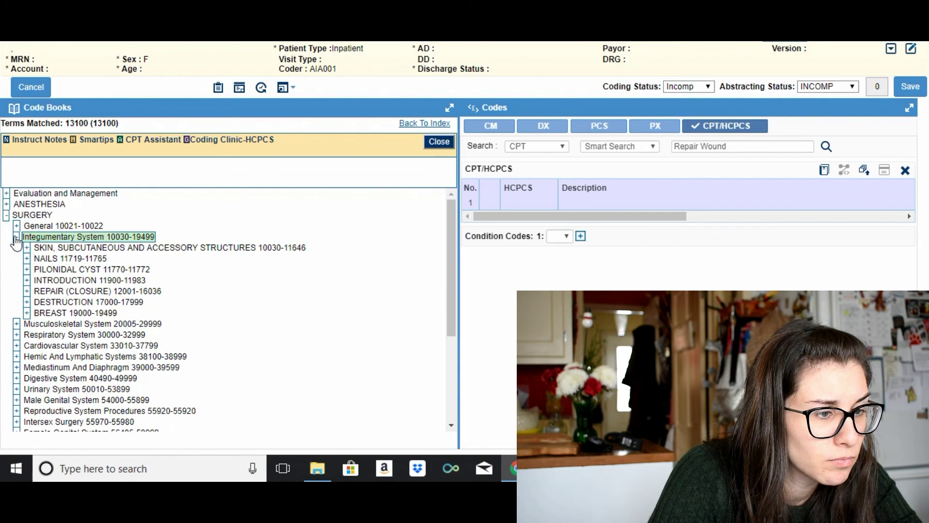
{"action": "left_click", "coordinate": [26, 291]}
{"action": "left_click", "coordinate": [27, 292]}
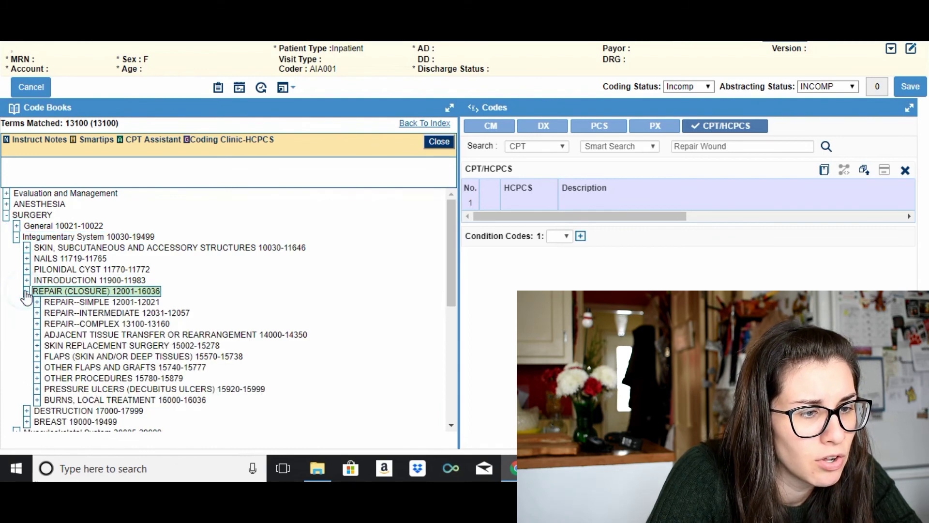
{"action": "left_click_drag", "start_coordinate": [451, 297], "coordinate": [452, 314]}
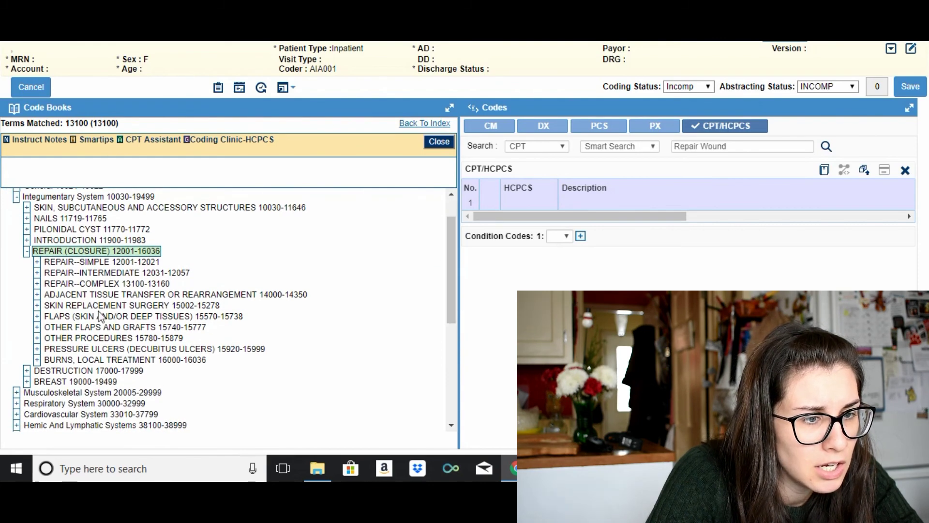
{"action": "left_click", "coordinate": [41, 288]}
{"action": "left_click", "coordinate": [37, 284]}
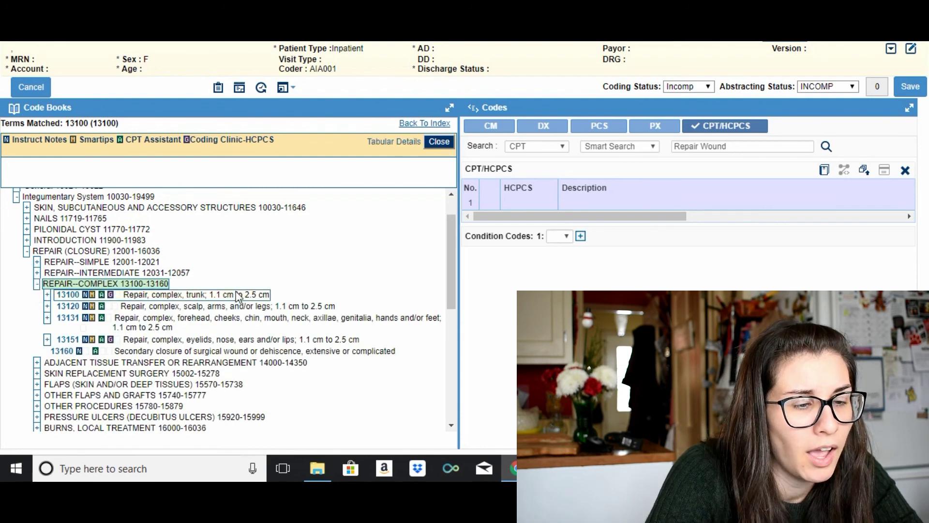
Compare the body sites and wound lengths in the complex repair code descriptions
{"action": "left_click", "coordinate": [146, 294]}
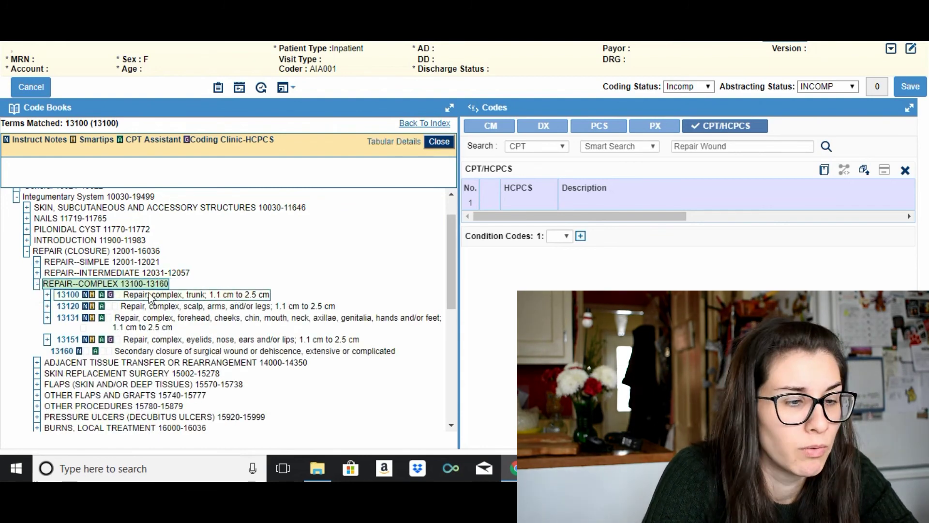
{"action": "left_click", "coordinate": [185, 339]}
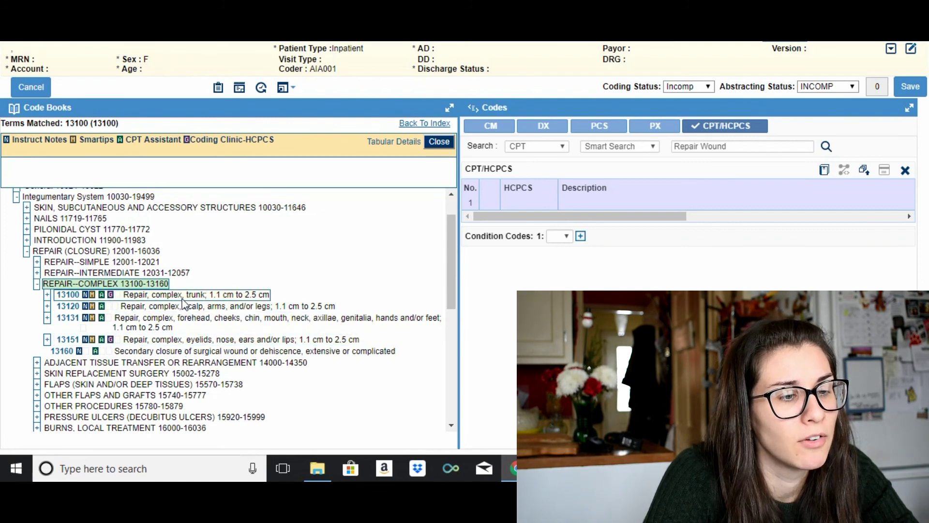
{"action": "left_click", "coordinate": [184, 324]}
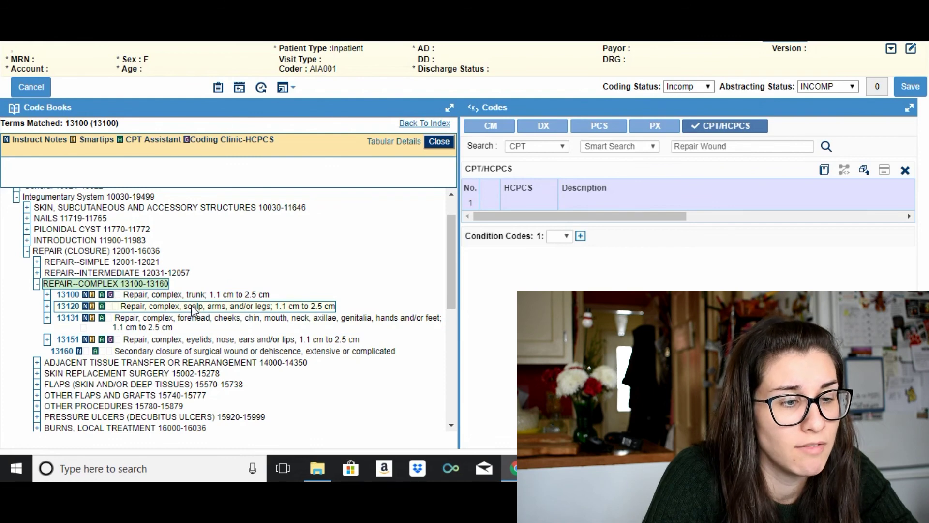
Read the instructional notes for code 13100, check its Coding Clinic reference and expand its related codes
{"action": "left_click", "coordinate": [87, 296]}
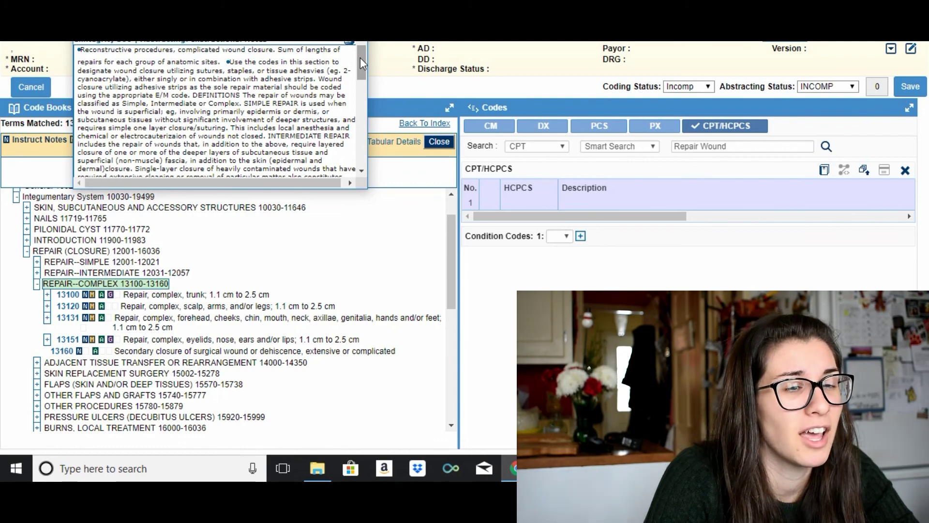
{"action": "left_click_drag", "start_coordinate": [360, 58], "coordinate": [362, 131]}
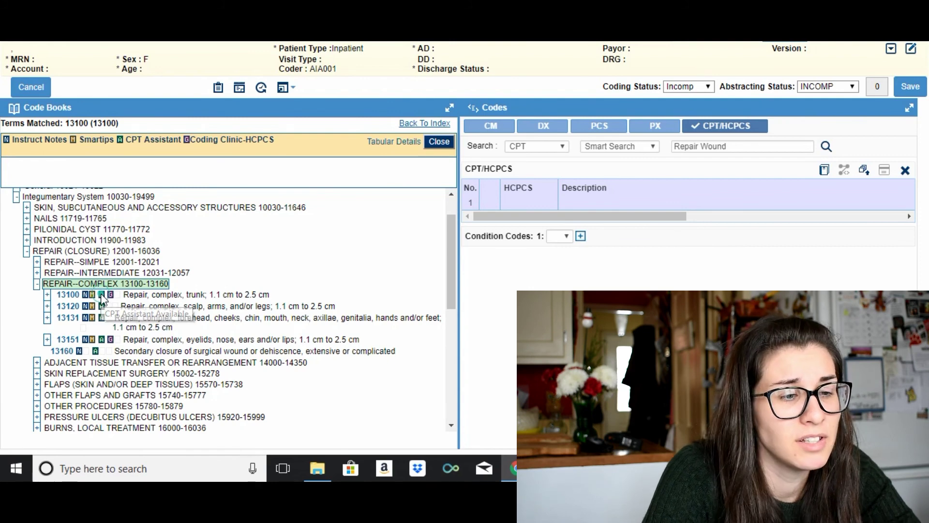
{"action": "left_click", "coordinate": [112, 296]}
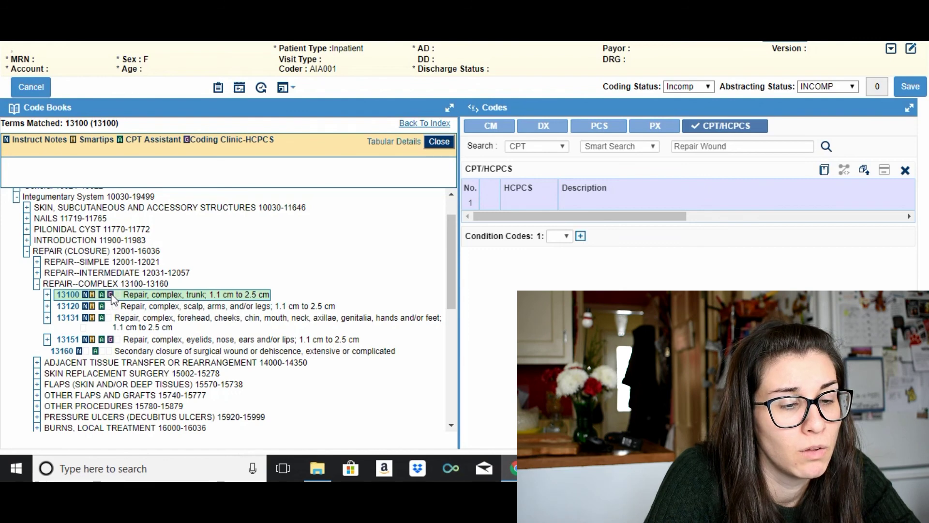
{"action": "left_click", "coordinate": [66, 296]}
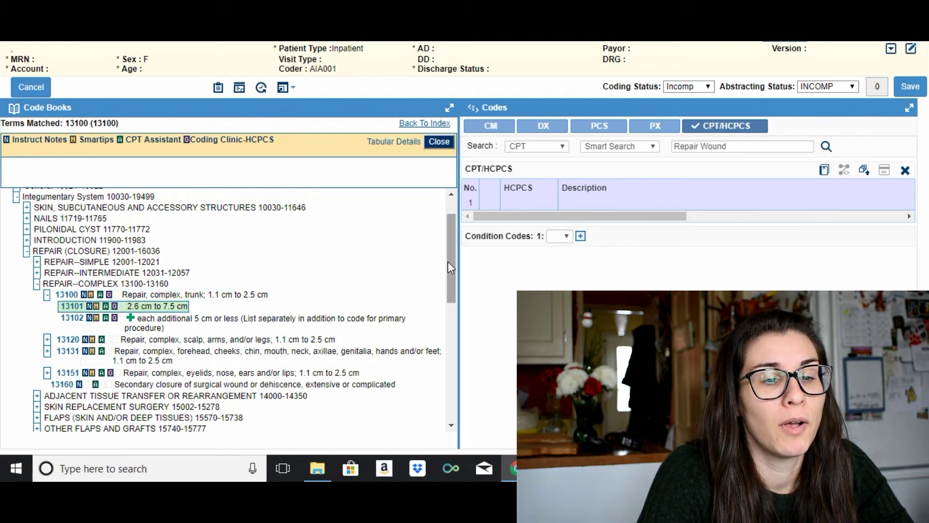
Close the code book and search CPT for "biopsy, lung", choosing the suggestion Lung Biopsy 32096
{"action": "left_click_drag", "start_coordinate": [448, 243], "coordinate": [440, 194]}
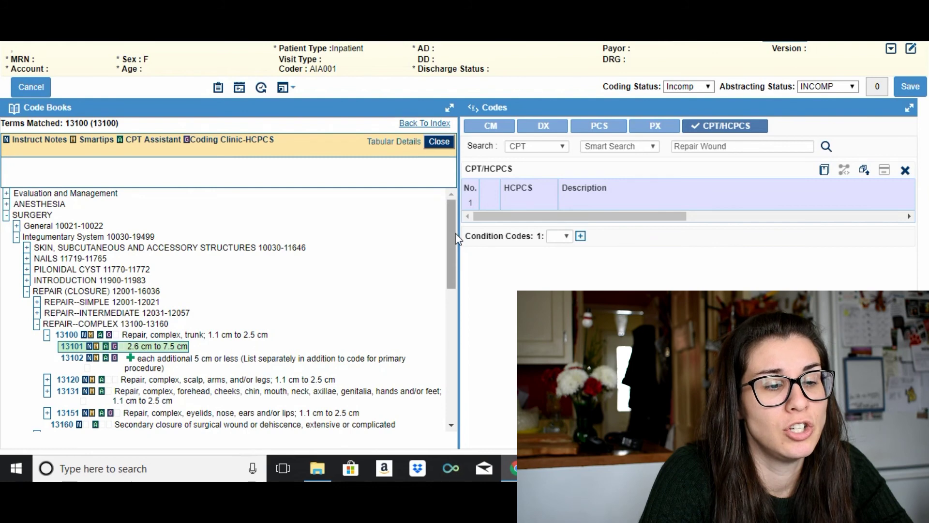
{"action": "left_click", "coordinate": [440, 142]}
{"action": "left_click", "coordinate": [365, 148]}
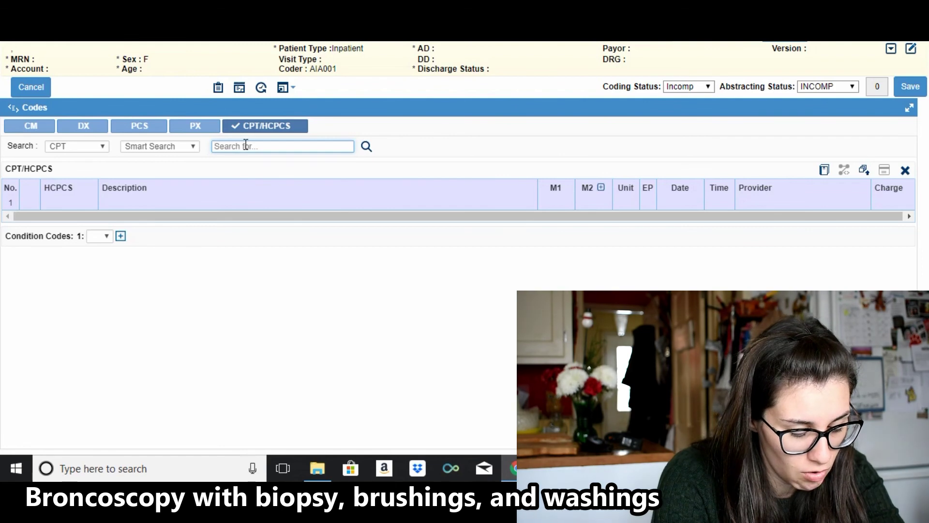
{"action": "type", "text": "biopsy"}
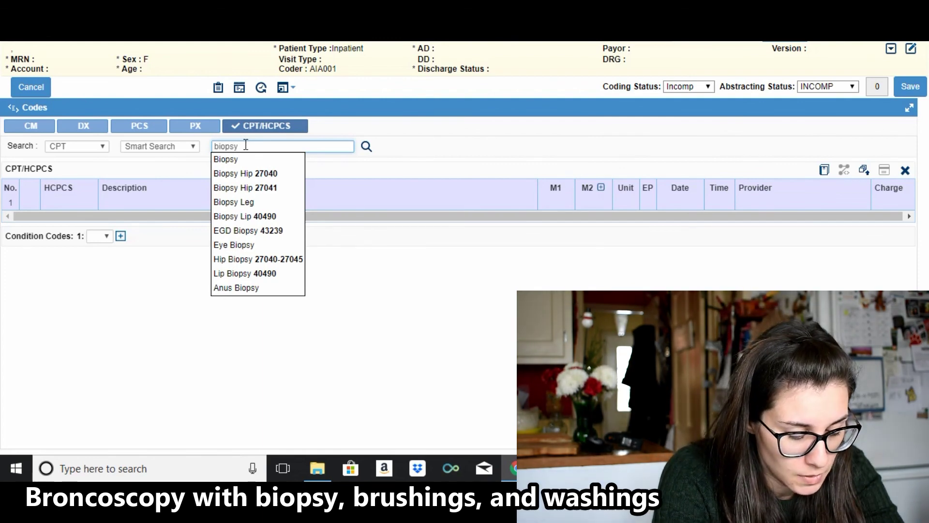
{"action": "type", "text": ", "}
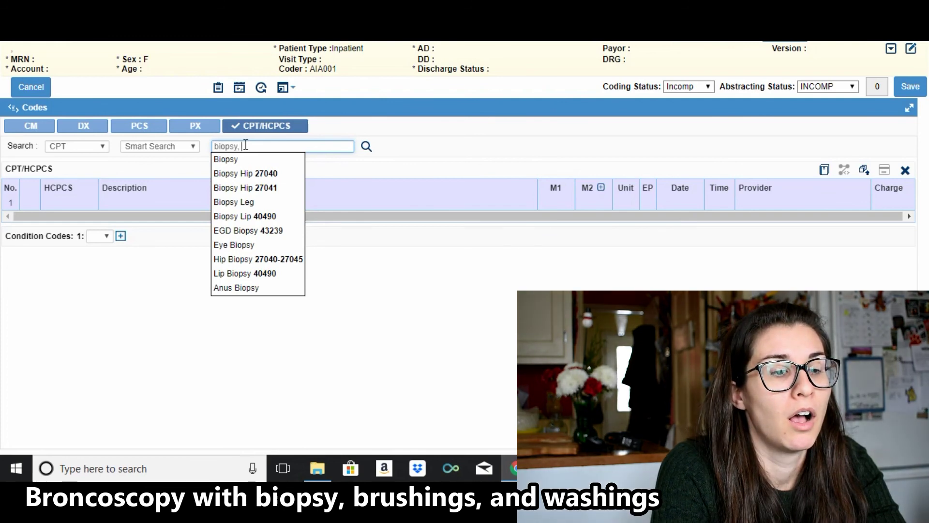
{"action": "type", "text": "lung"}
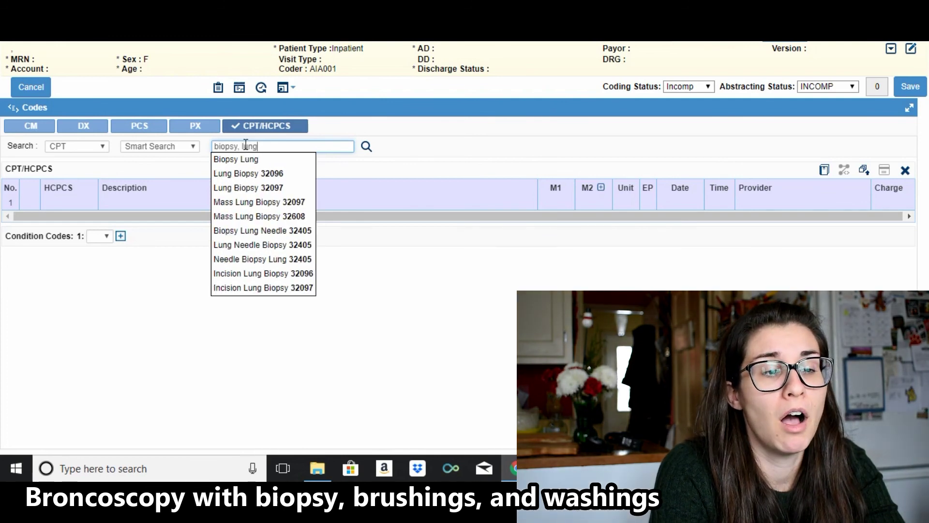
{"action": "left_click", "coordinate": [246, 174]}
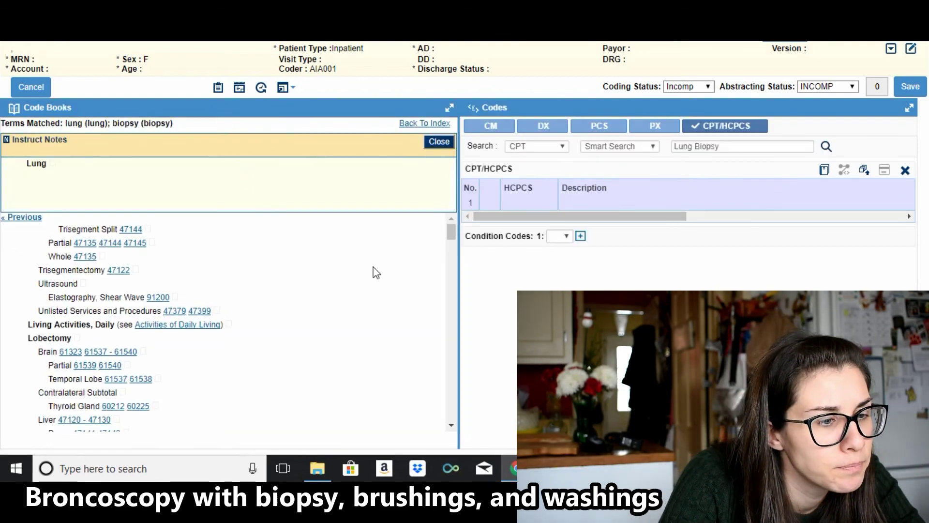
Find Biopsy under the Lung index entries, open Bronchoscopic code 31628 and highlight the matched code number
{"action": "left_click_drag", "start_coordinate": [449, 231], "coordinate": [452, 321]}
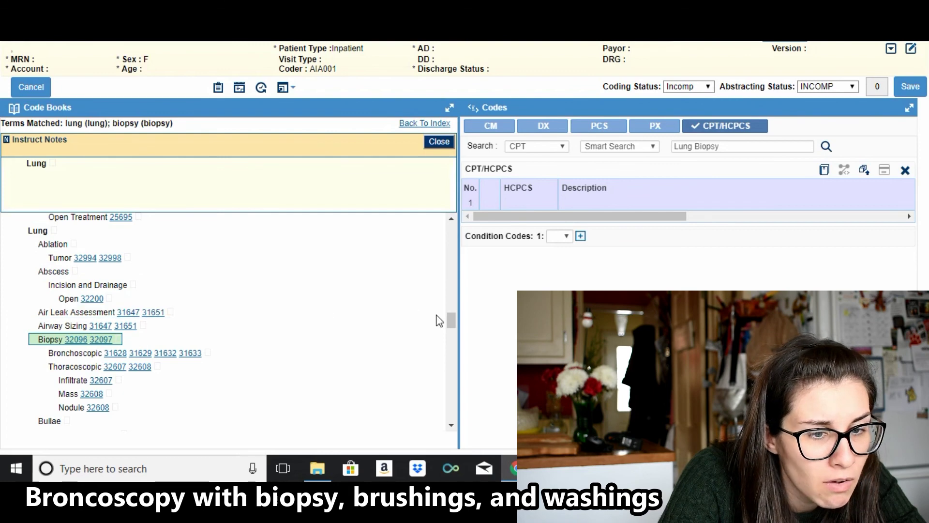
{"action": "left_click_drag", "start_coordinate": [451, 323], "coordinate": [451, 326]}
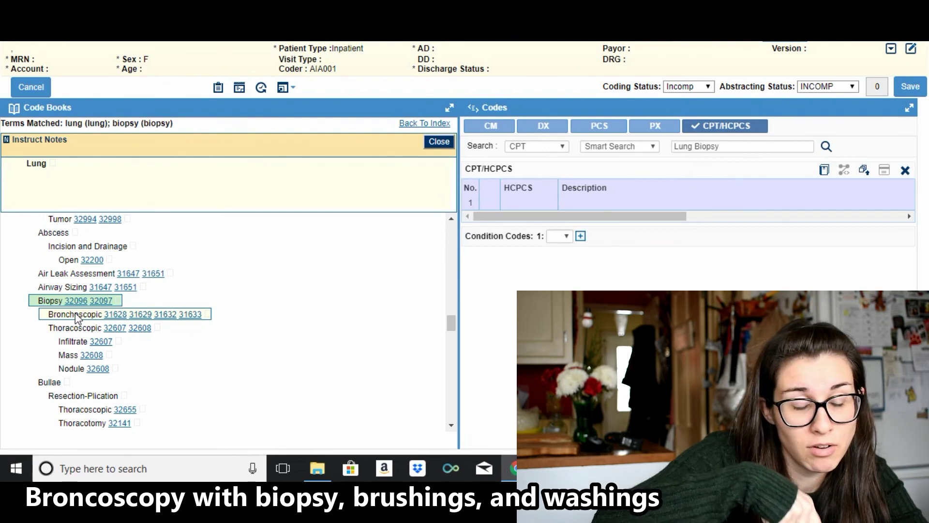
{"action": "left_click_drag", "start_coordinate": [76, 316], "coordinate": [233, 297]}
{"action": "left_click", "coordinate": [261, 295]}
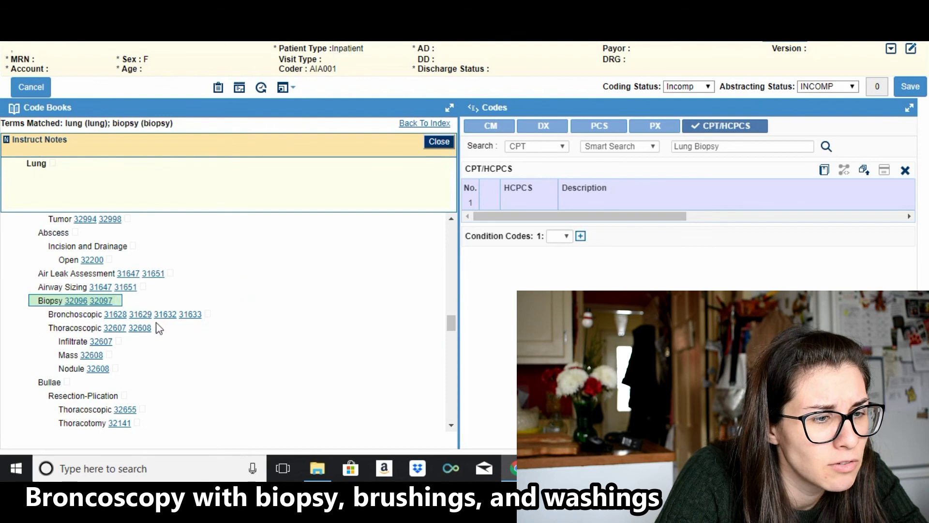
{"action": "left_click", "coordinate": [122, 318]}
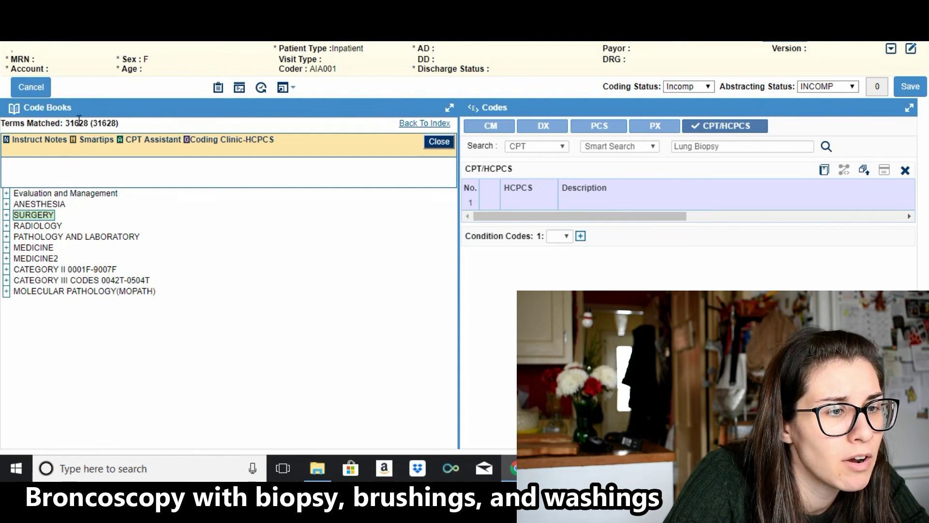
{"action": "left_click_drag", "start_coordinate": [65, 124], "coordinate": [87, 119]}
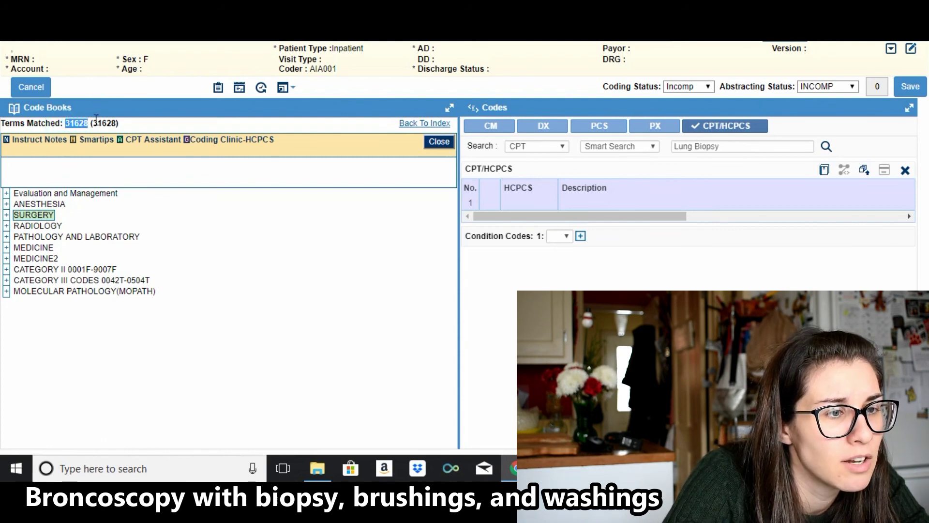
{"action": "left_click", "coordinate": [146, 168]}
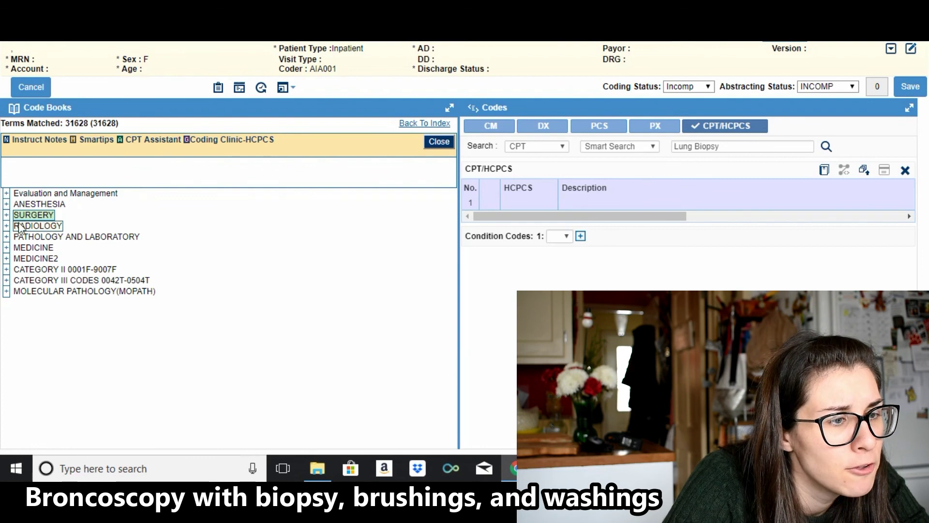
{"action": "left_click", "coordinate": [6, 215]}
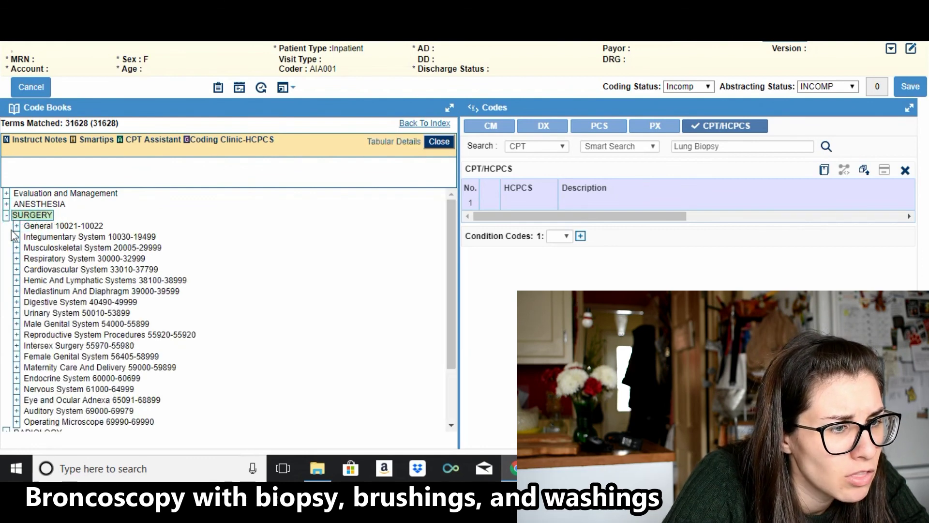
{"action": "left_click", "coordinate": [16, 260]}
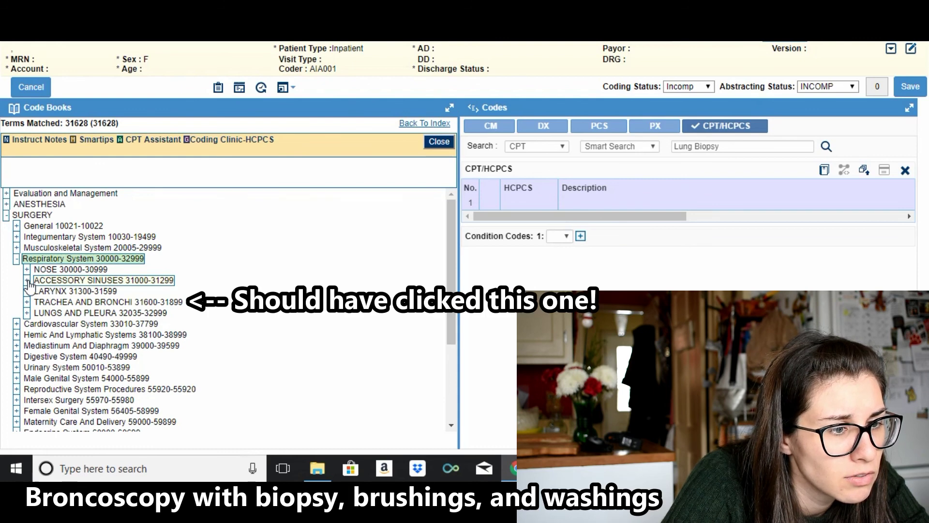
{"action": "left_click", "coordinate": [28, 282]}
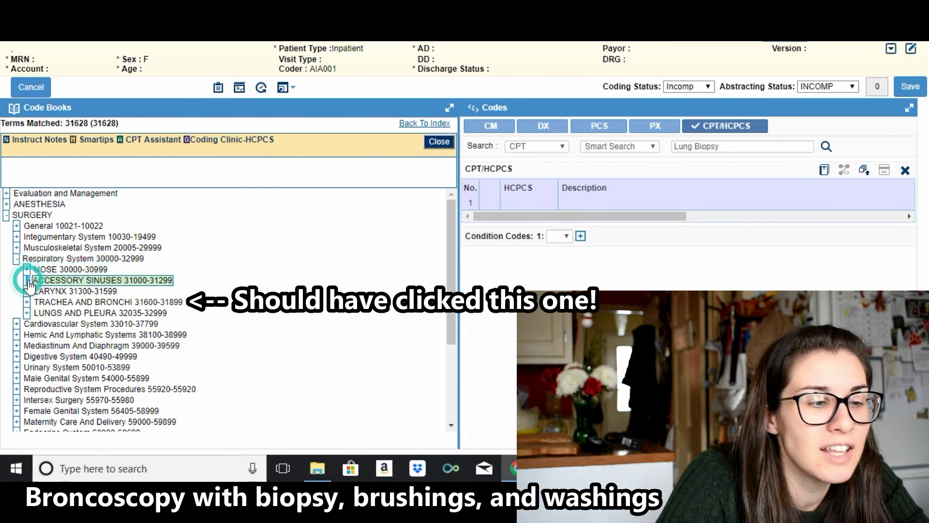
{"action": "left_click", "coordinate": [31, 284]}
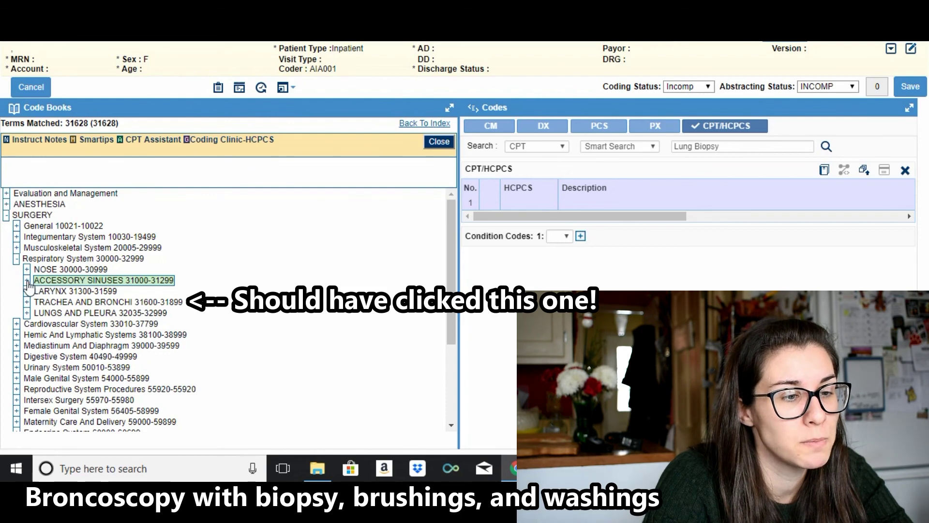
{"action": "left_click", "coordinate": [27, 282]}
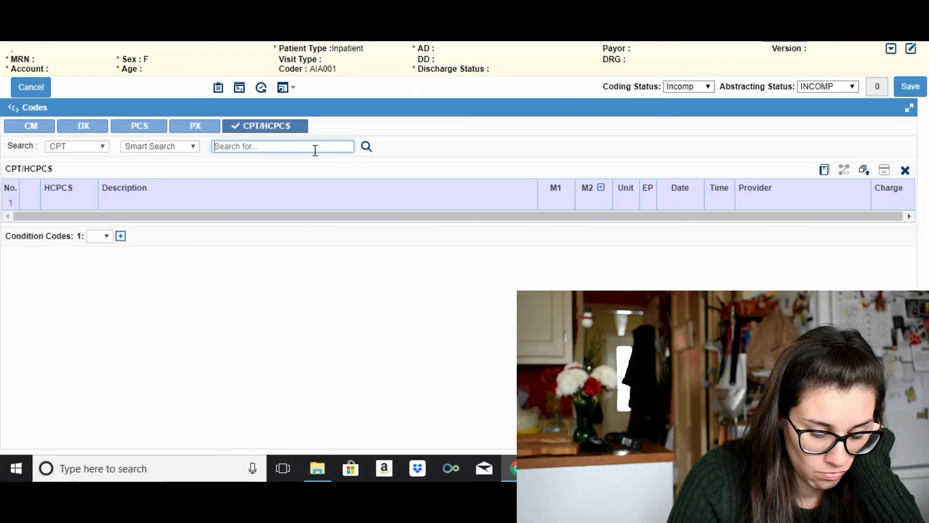
Search CPT for "laryng", choose Laryngoscopy, and open the Direct code range 31515 - 31571 under its index entry
{"action": "left_click", "coordinate": [315, 150]}
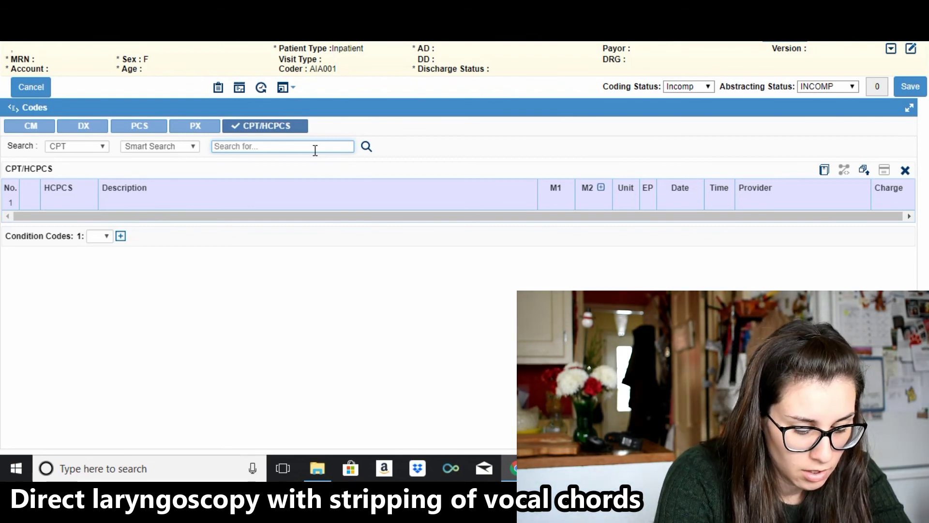
{"action": "type", "text": "laryng"}
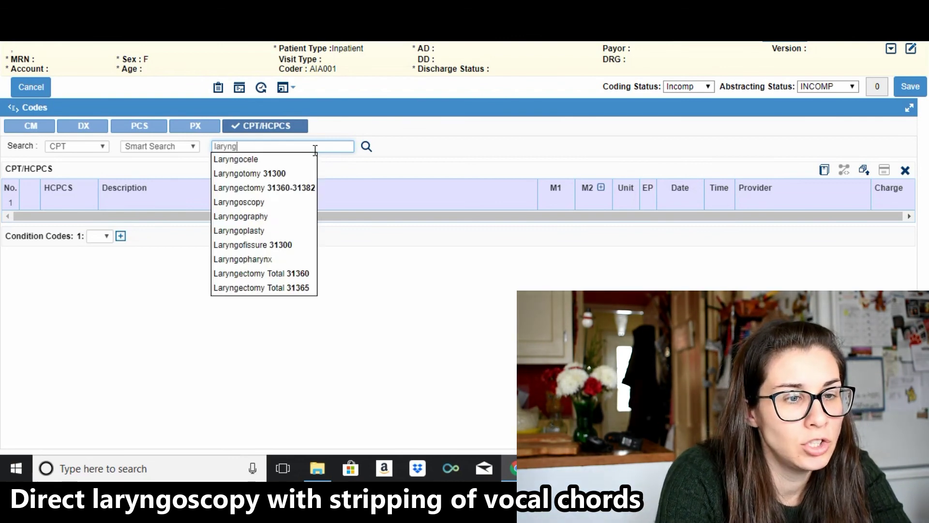
{"action": "left_click", "coordinate": [265, 203]}
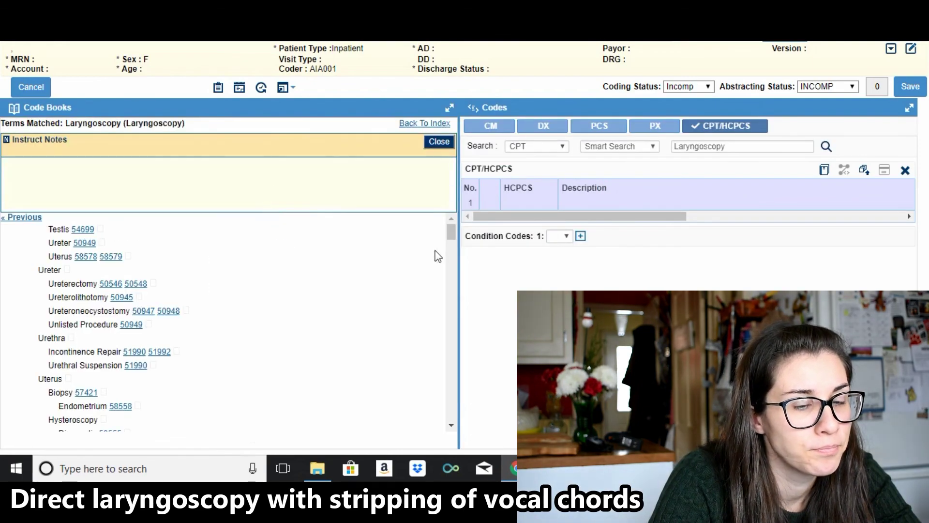
{"action": "left_click_drag", "start_coordinate": [450, 237], "coordinate": [458, 314]}
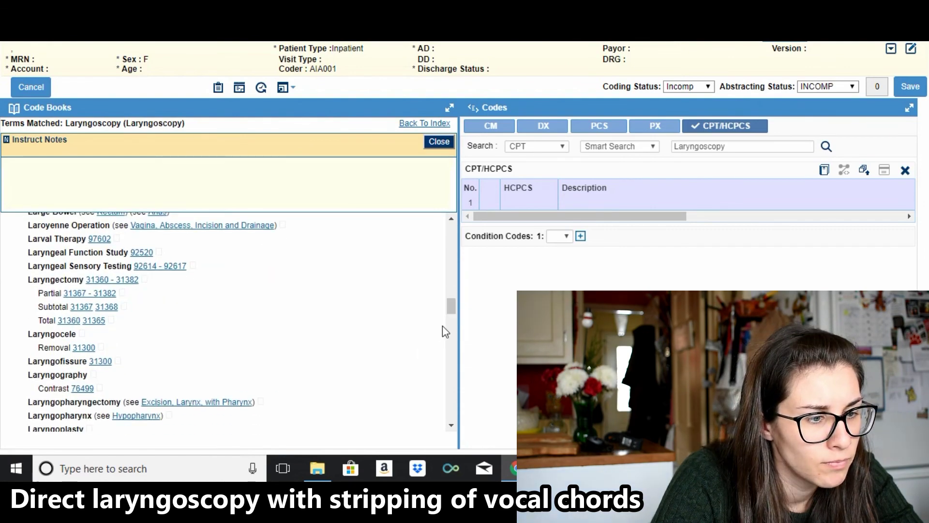
{"action": "left_click_drag", "start_coordinate": [447, 309], "coordinate": [451, 327]}
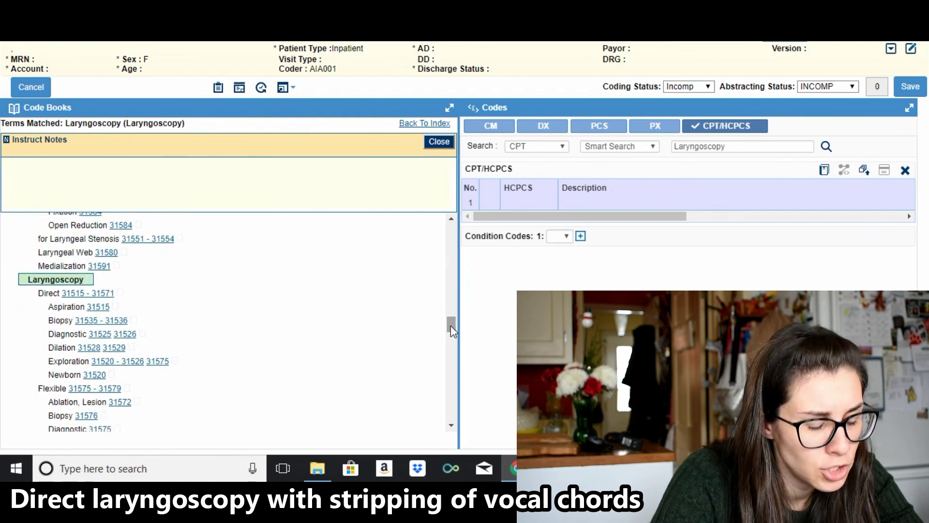
{"action": "left_click", "coordinate": [94, 296]}
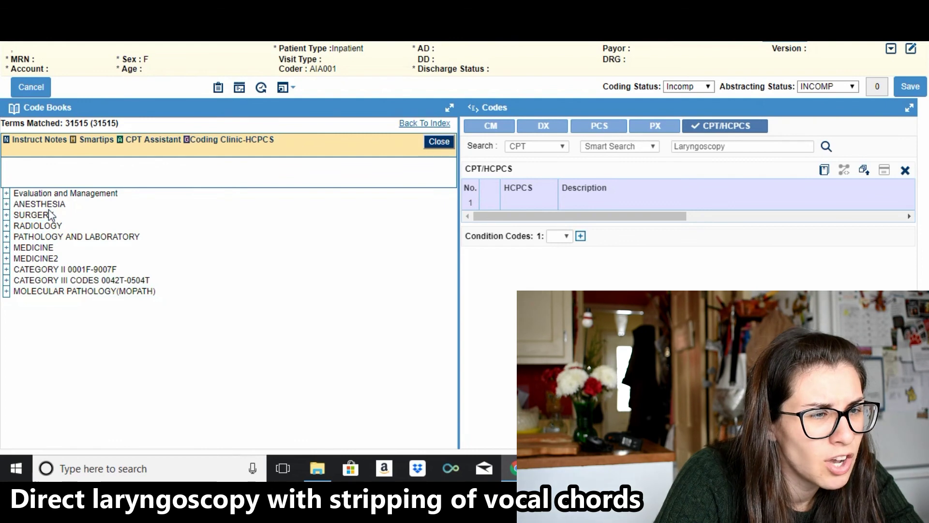
{"action": "left_click", "coordinate": [6, 216]}
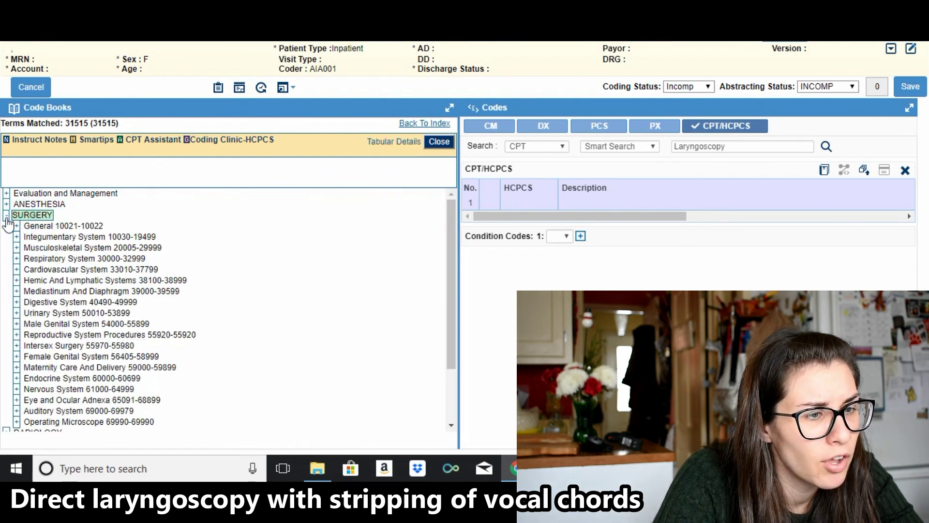
{"action": "left_click", "coordinate": [16, 259]}
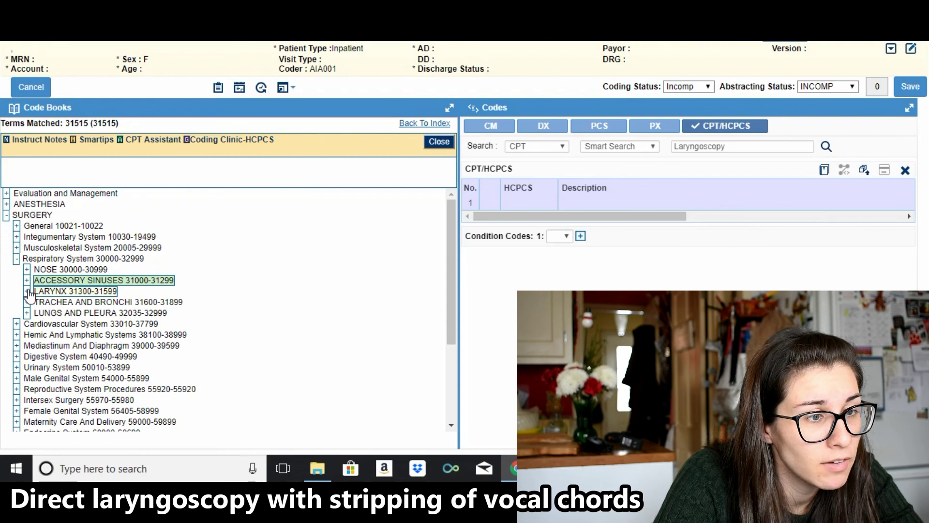
{"action": "left_click", "coordinate": [28, 292]}
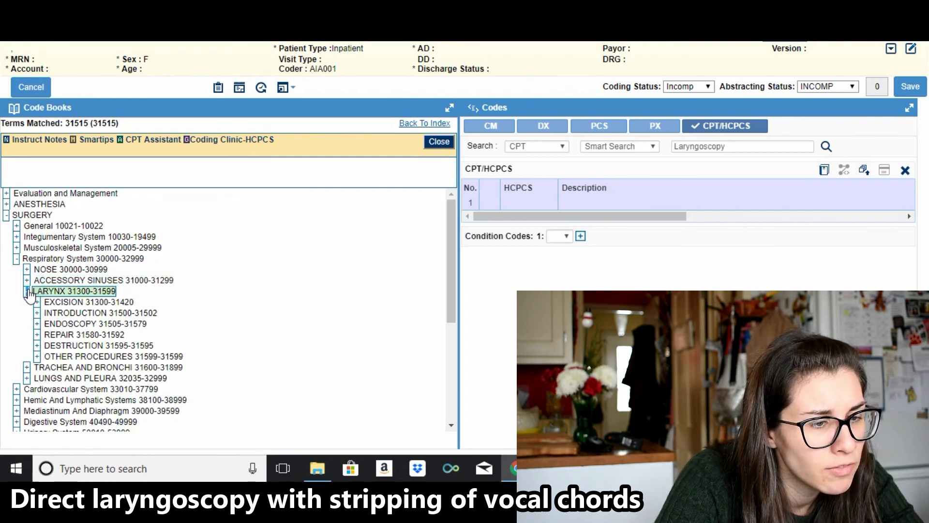
{"action": "left_click", "coordinate": [37, 323]}
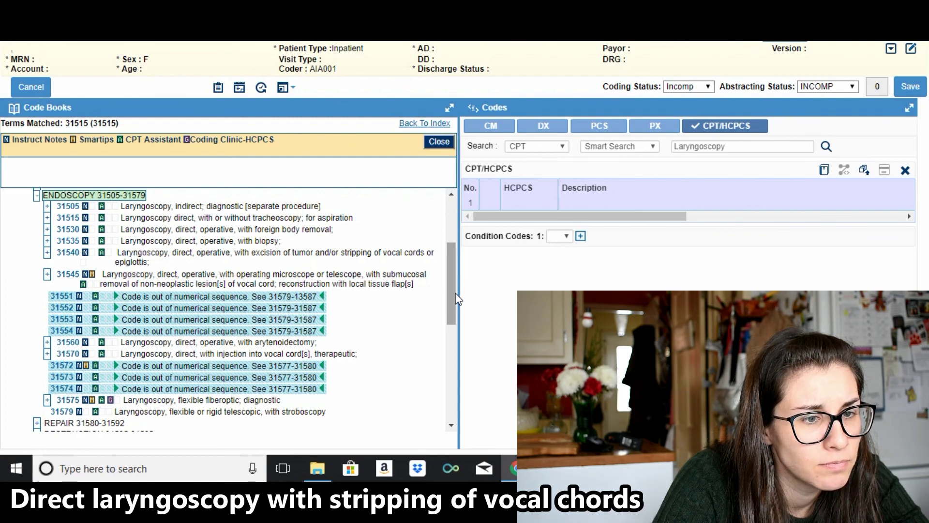
{"action": "left_click", "coordinate": [275, 207]}
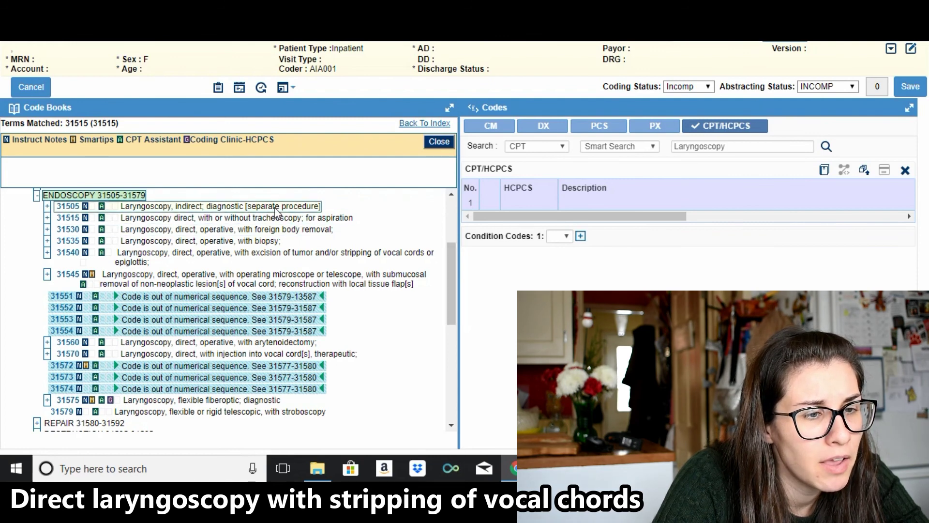